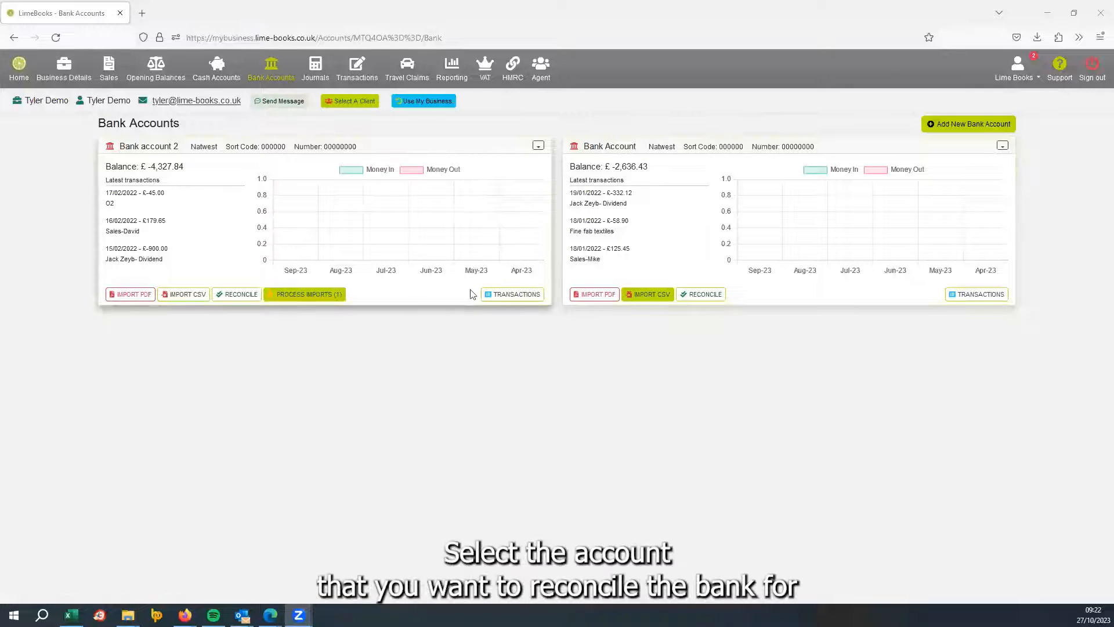
Open the reconciliation of Bank account 2 and load its transactions up to 17/02/2022
click(238, 304)
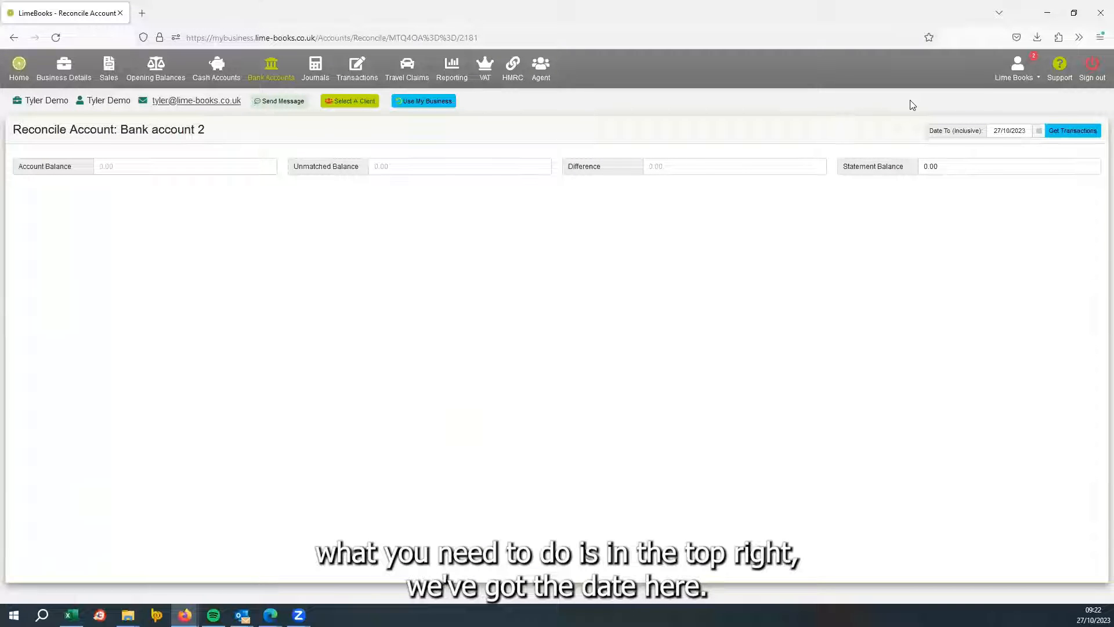
drag(1026, 133, 993, 131)
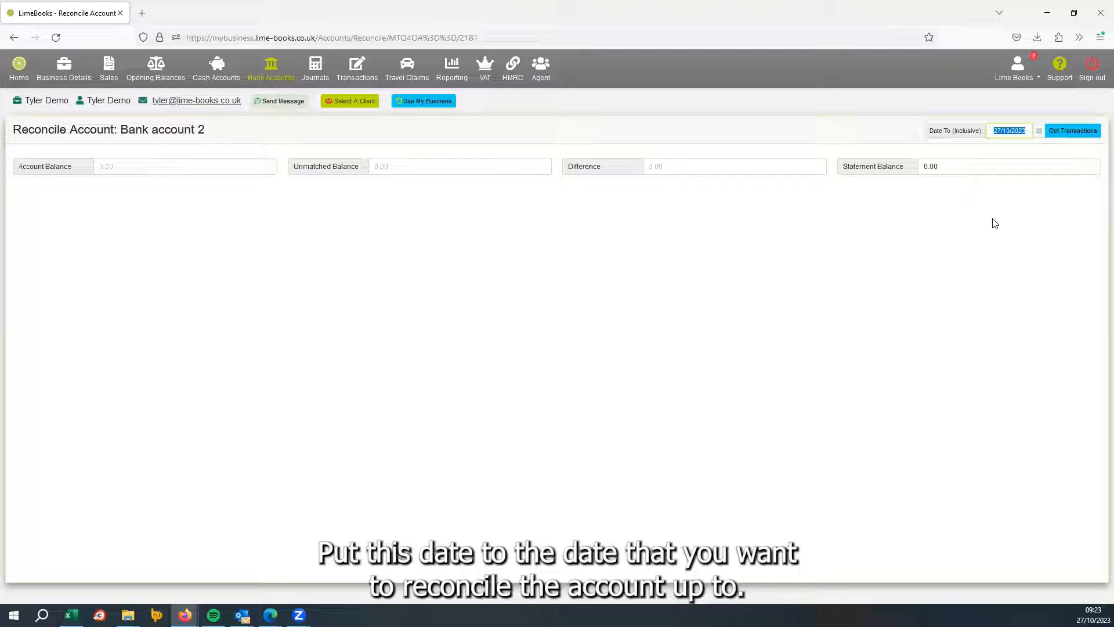
key(BackSpace)
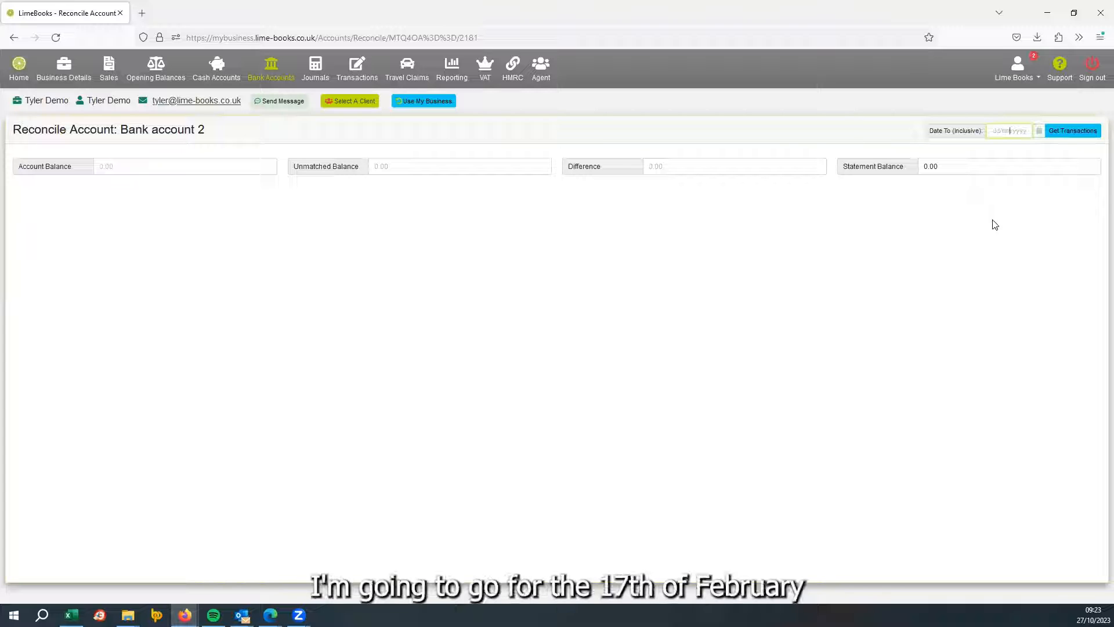
text(17/02/2022)
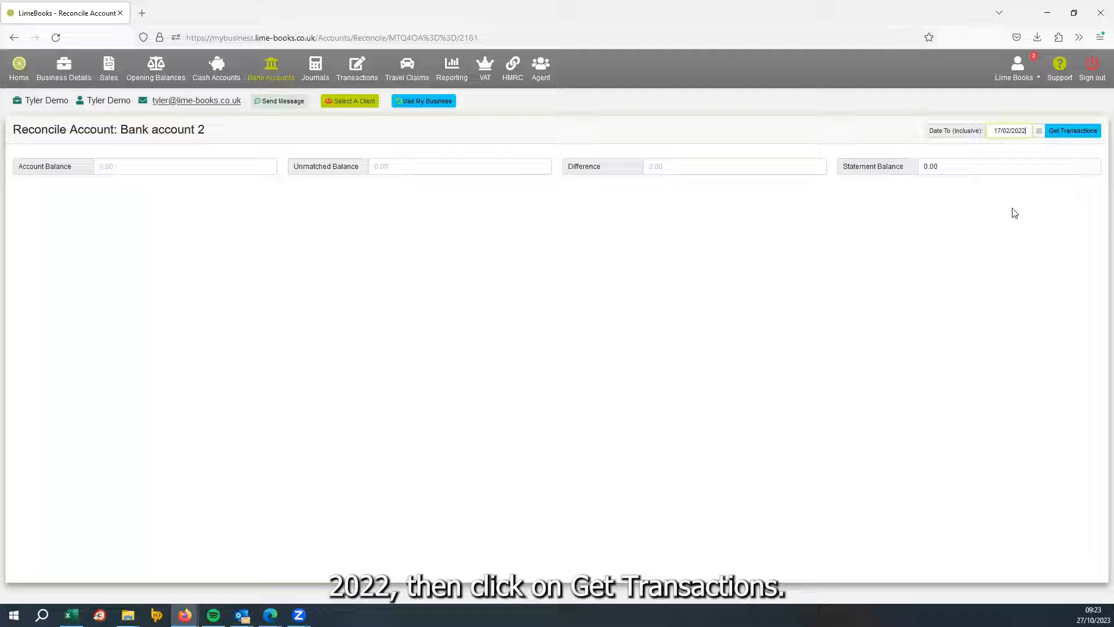
click(1071, 130)
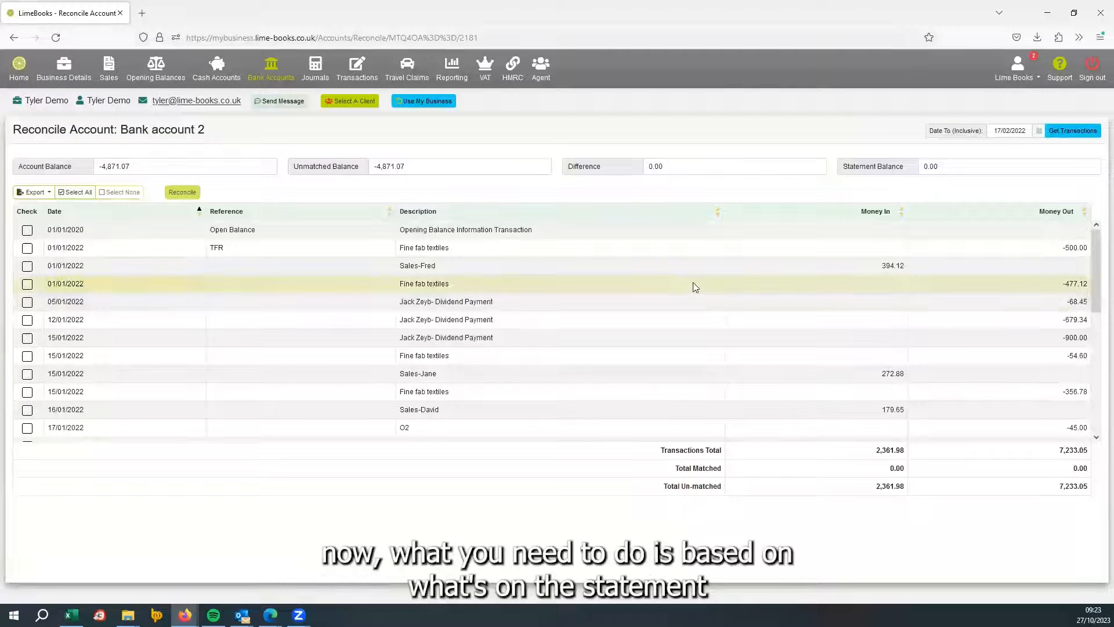
Set the statement balance for Bank account 2 to -4327.84
click(931, 166)
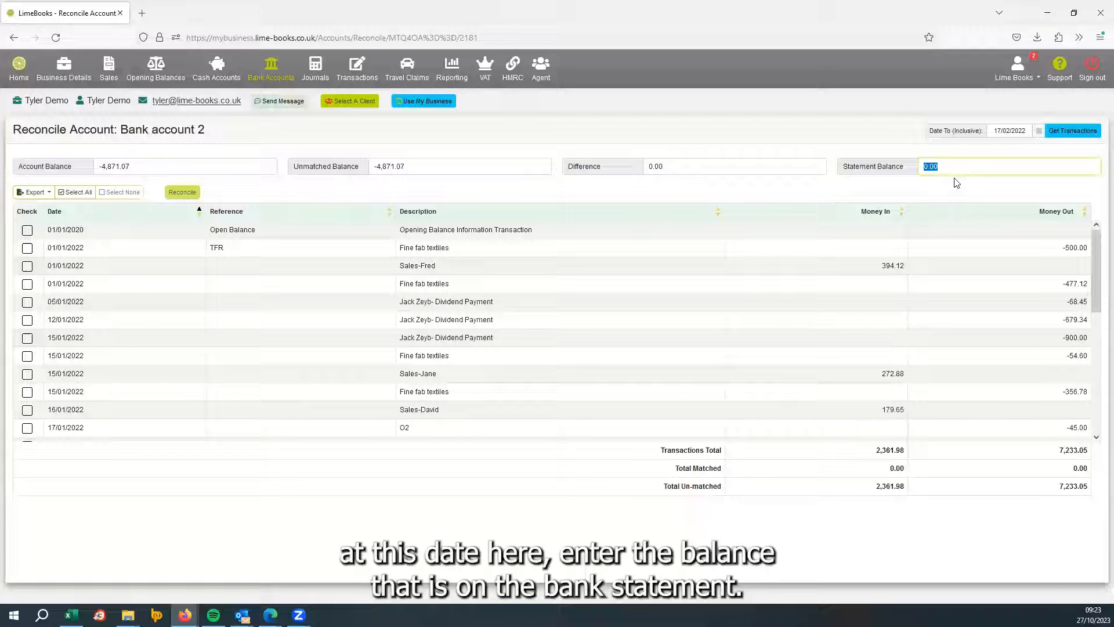
text(-4327.84)
key(Tab)
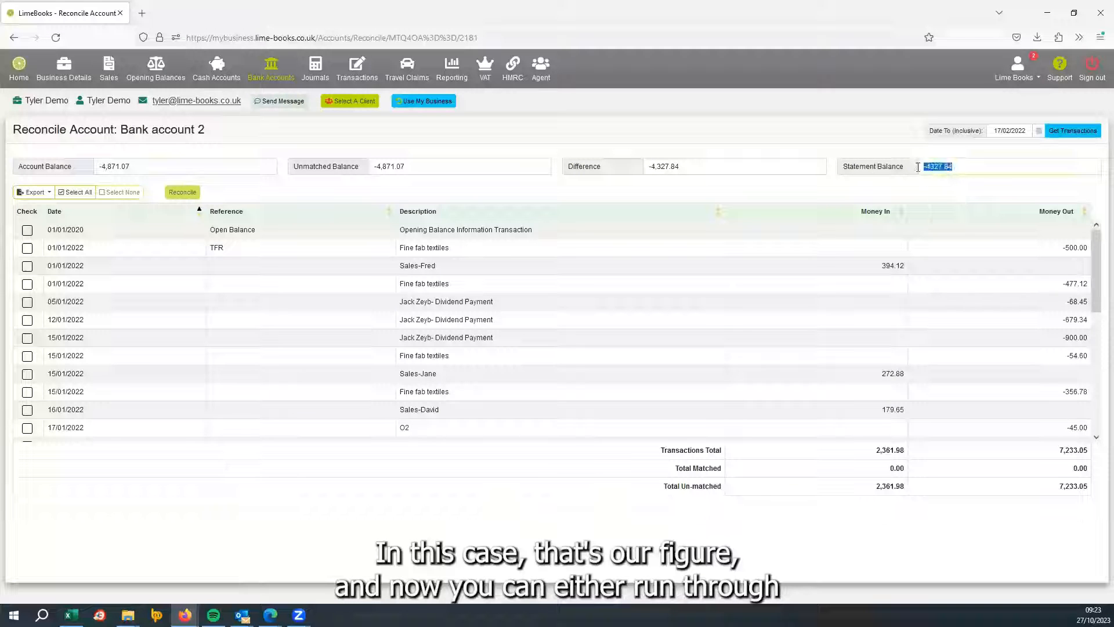
Mark all loaded transactions as matched and check the difference from the statement balance
click(28, 230)
click(27, 248)
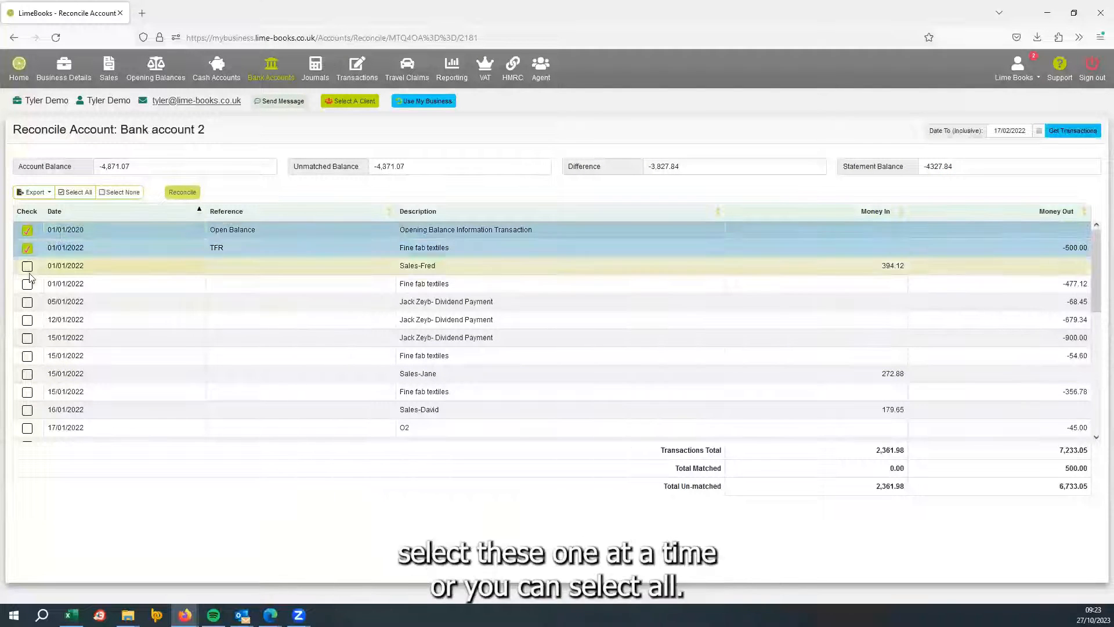
click(28, 266)
click(28, 284)
click(27, 303)
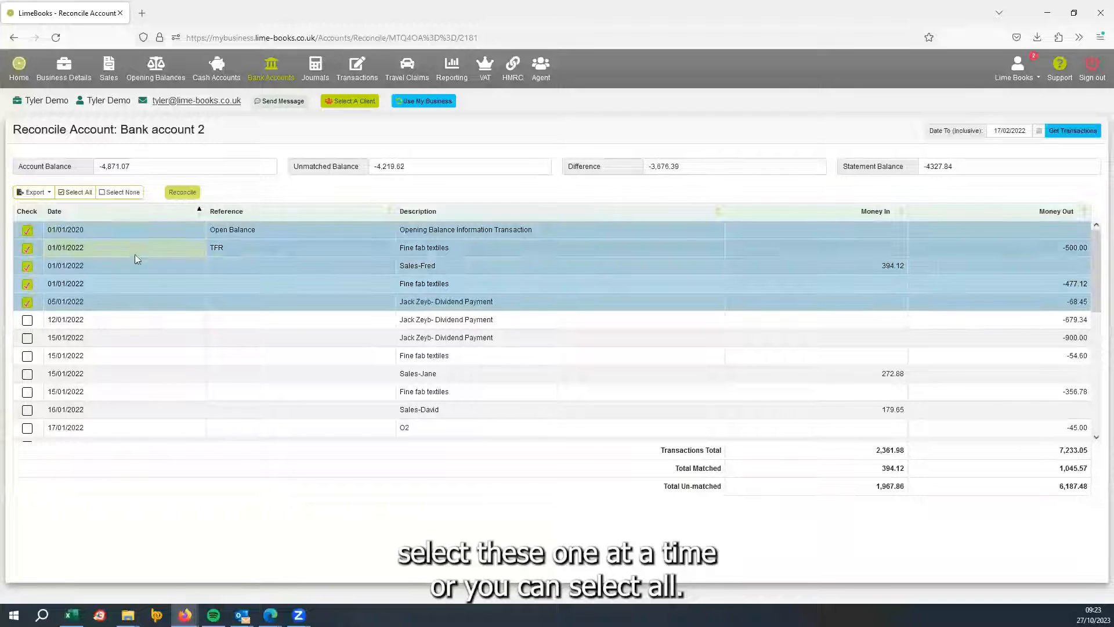
click(80, 194)
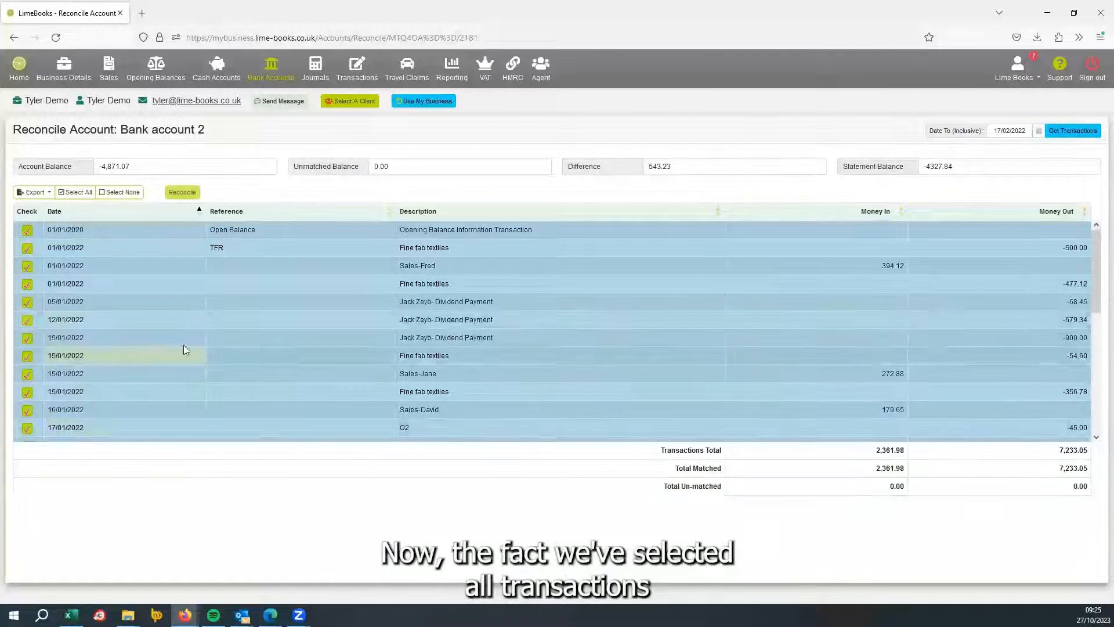
scroll(427, 354, down, 4)
scroll(523, 402, up, 4)
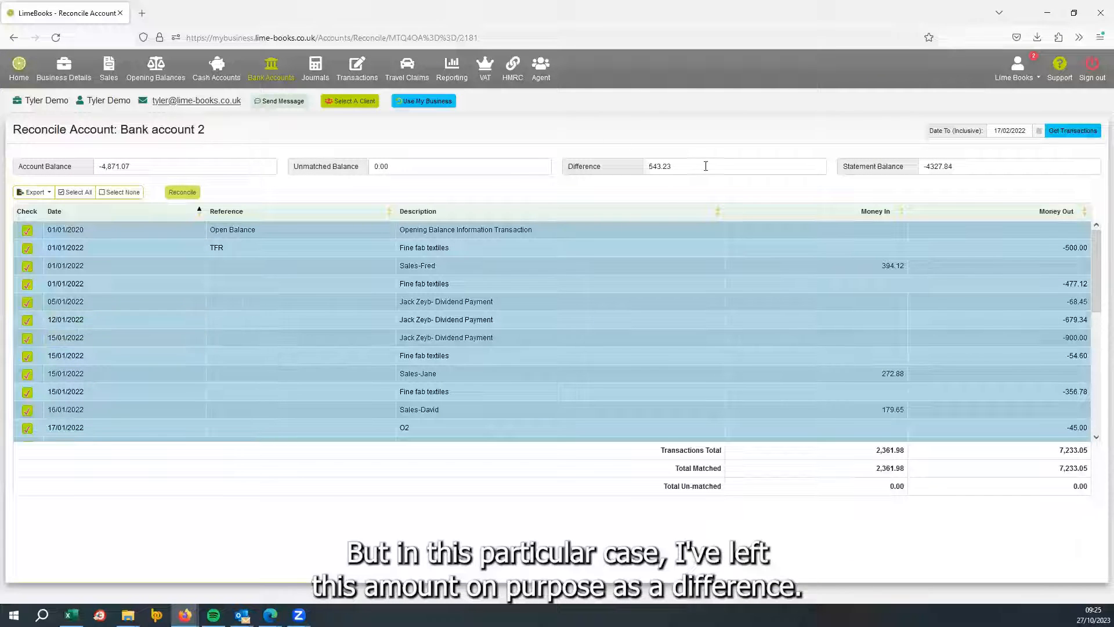
drag(674, 167, 652, 173)
click(662, 187)
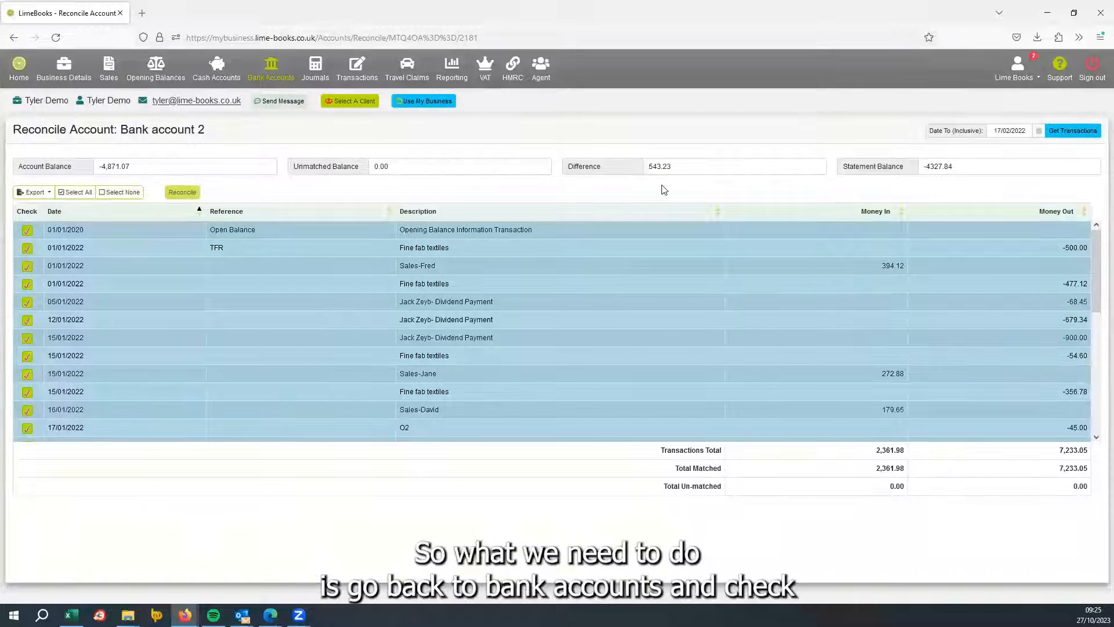
Check the unprocessed imports of Bank account 2 and post the pending 17/02/2022 sales received transaction of 543.23
click(264, 85)
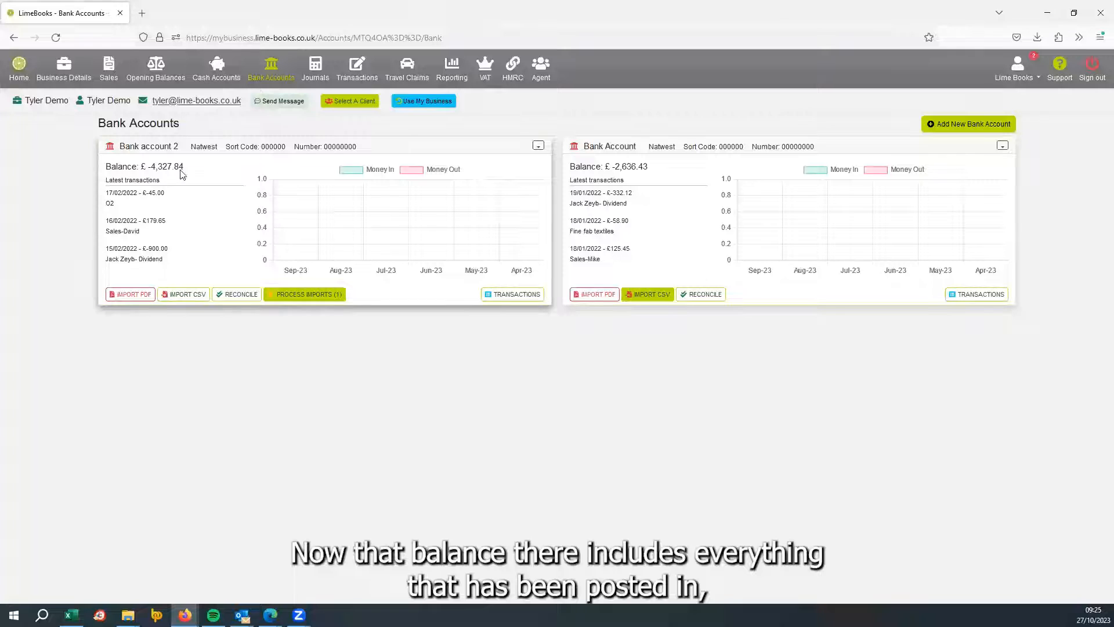
click(326, 296)
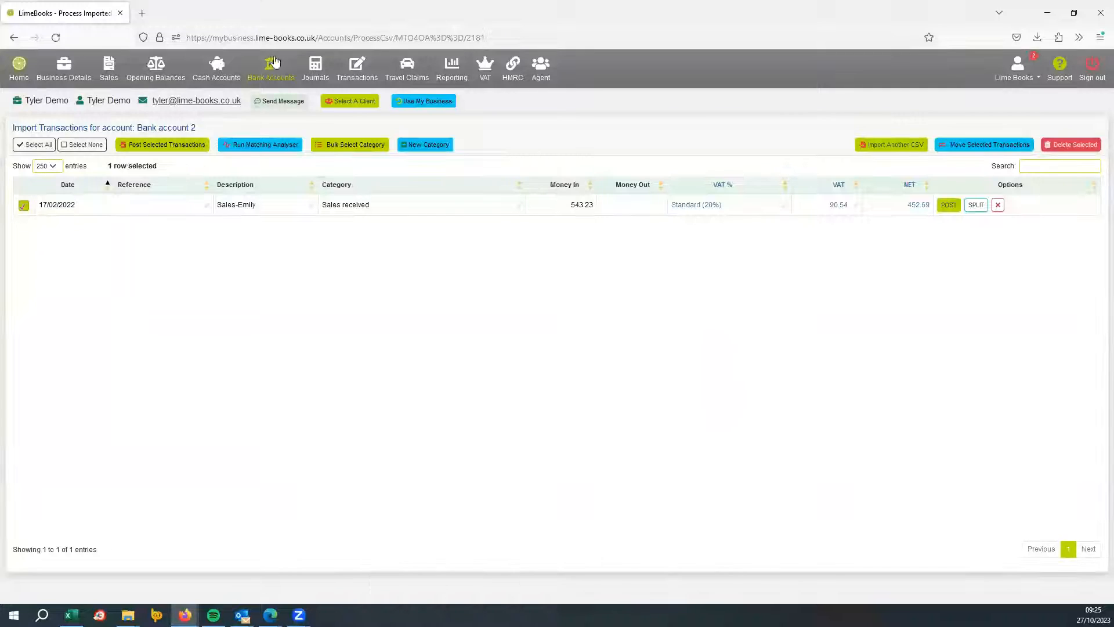
click(273, 64)
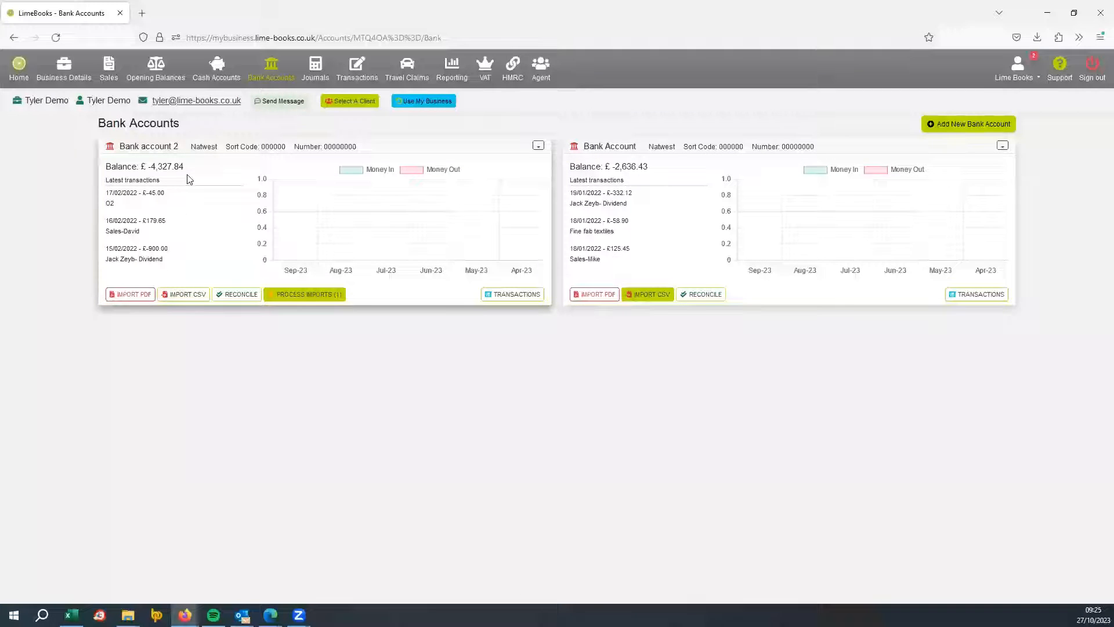
click(311, 302)
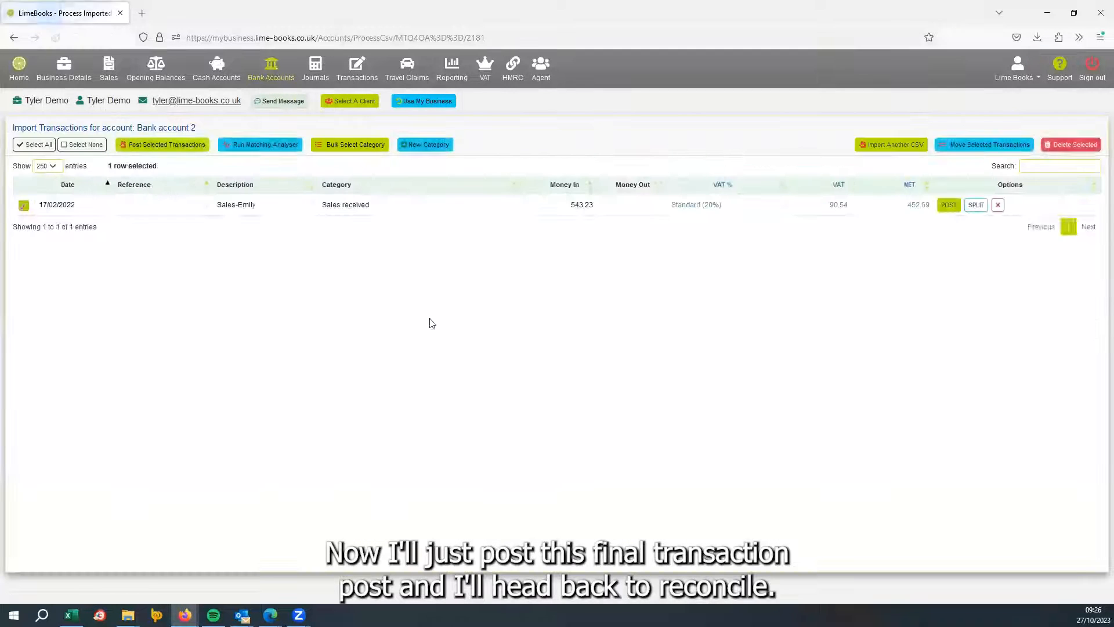
click(949, 205)
Return to the reconciliation of Bank account 2 and load the transactions up to 17/02/2022 again
click(271, 69)
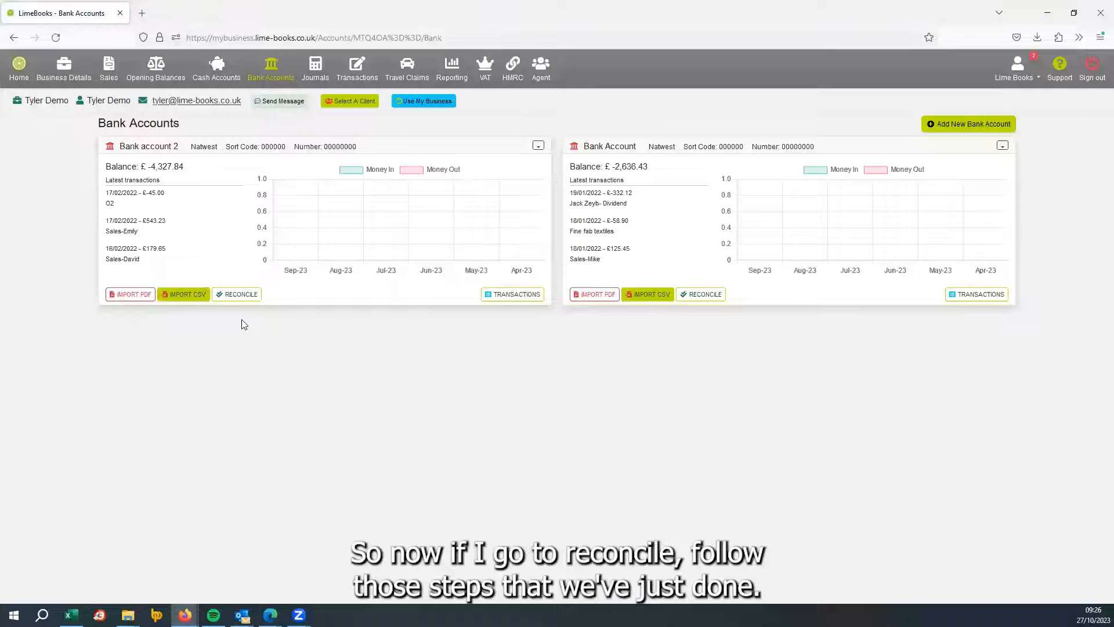
click(239, 294)
click(1019, 131)
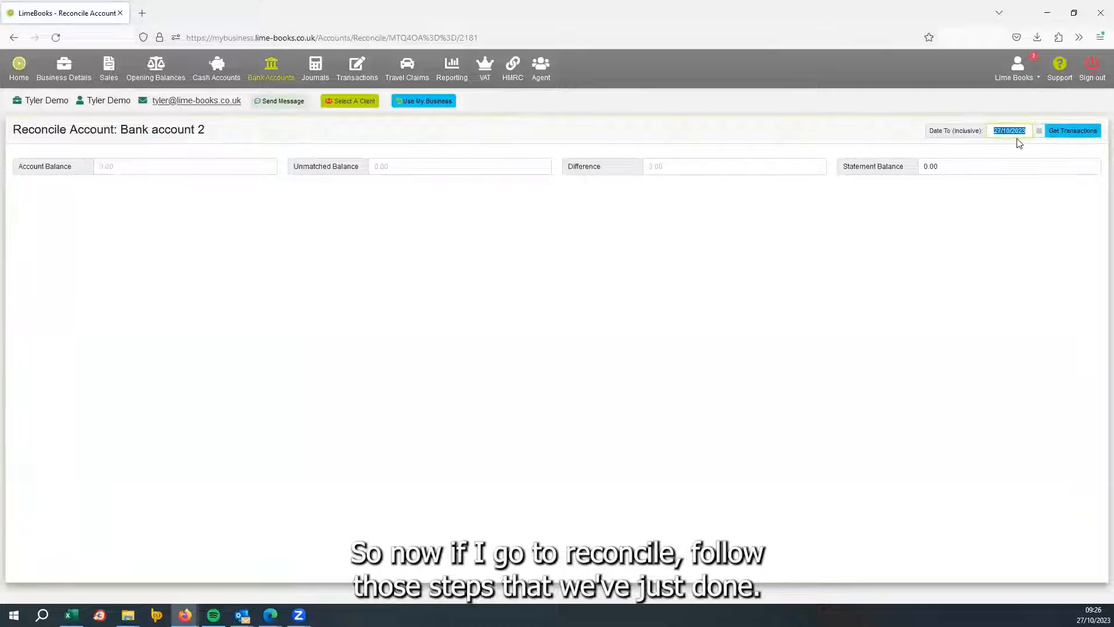
text(17/02/2022)
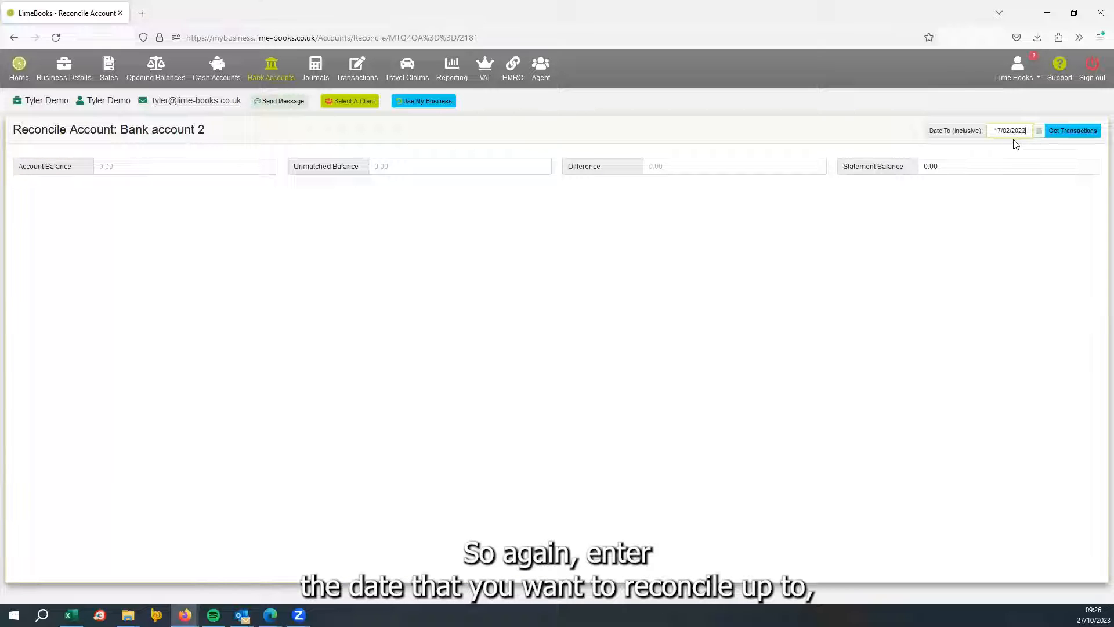
click(1067, 132)
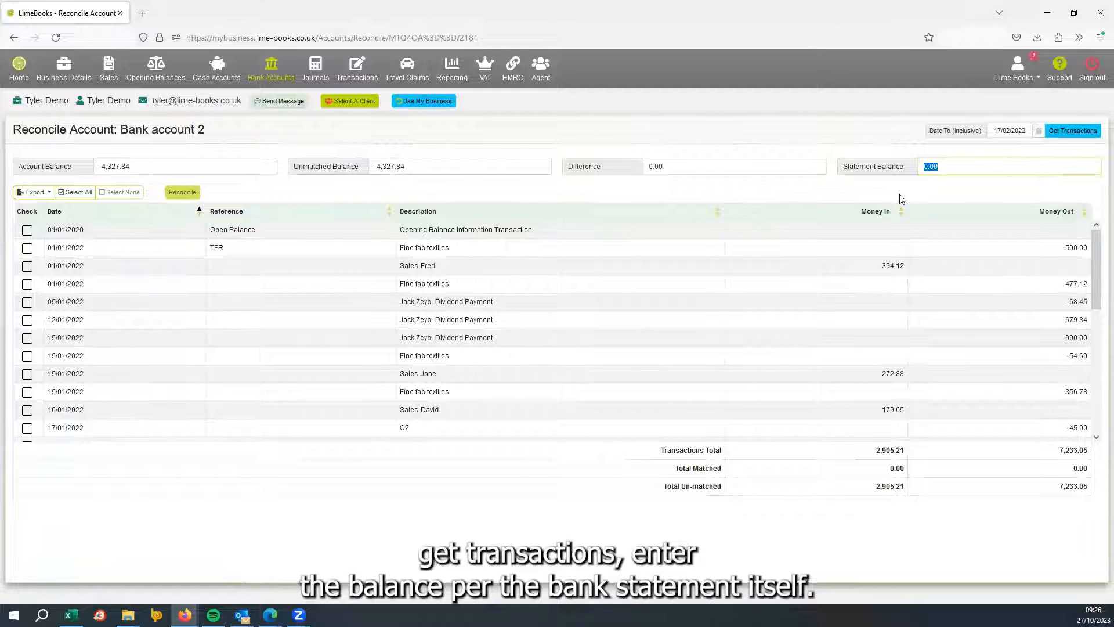
Enter a statement balance of -4327.84 and reconcile all loaded transactions of Bank account 2
text(-4327.84)
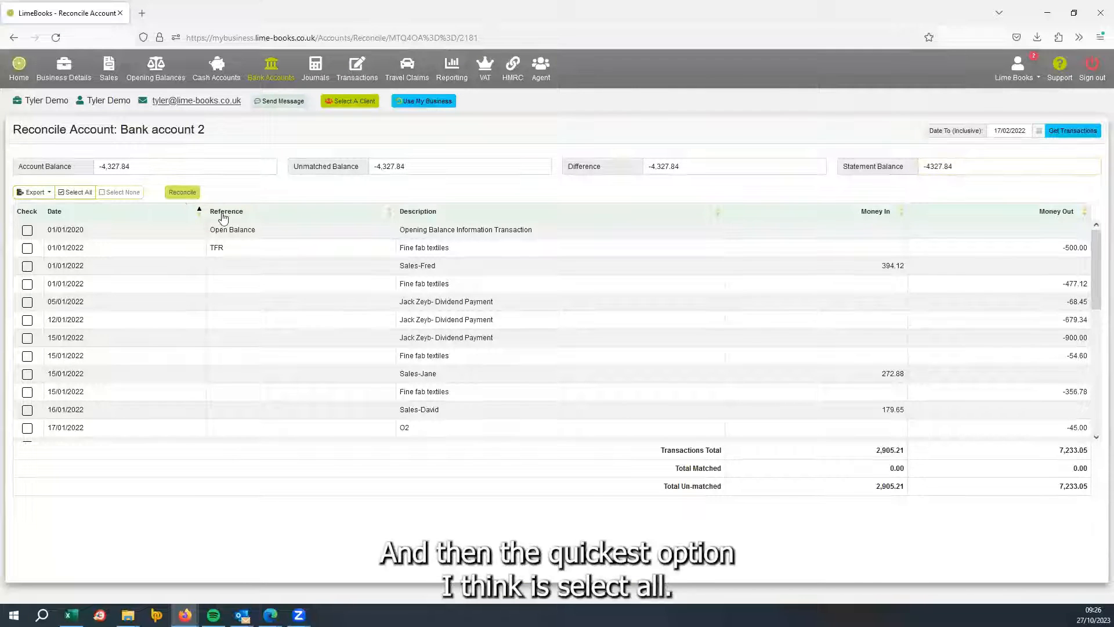
click(78, 193)
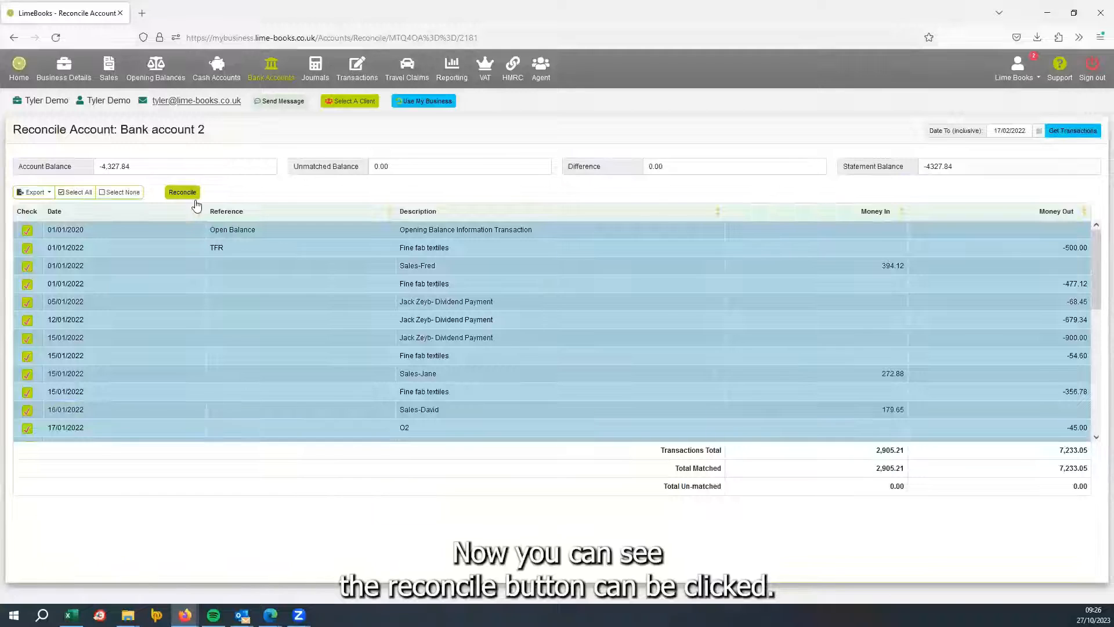
click(182, 193)
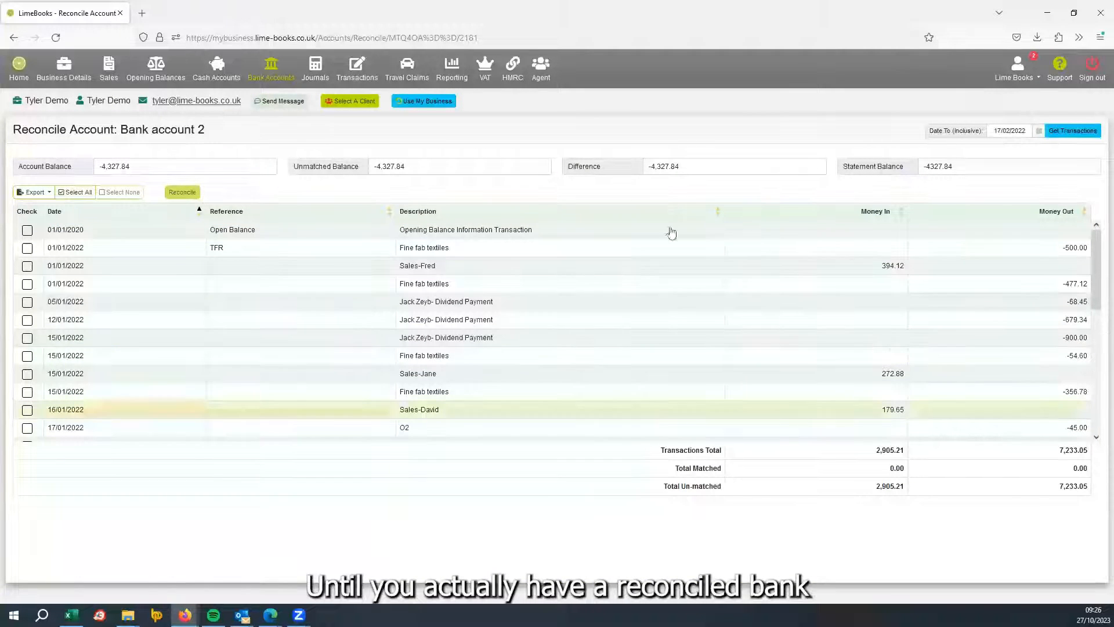
click(79, 192)
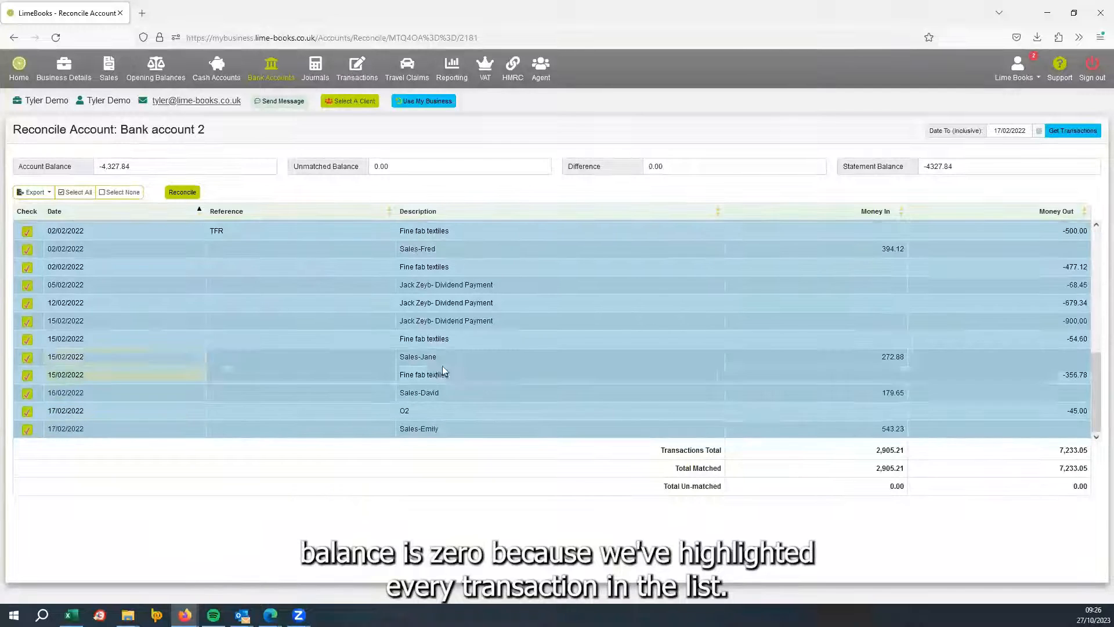
click(181, 194)
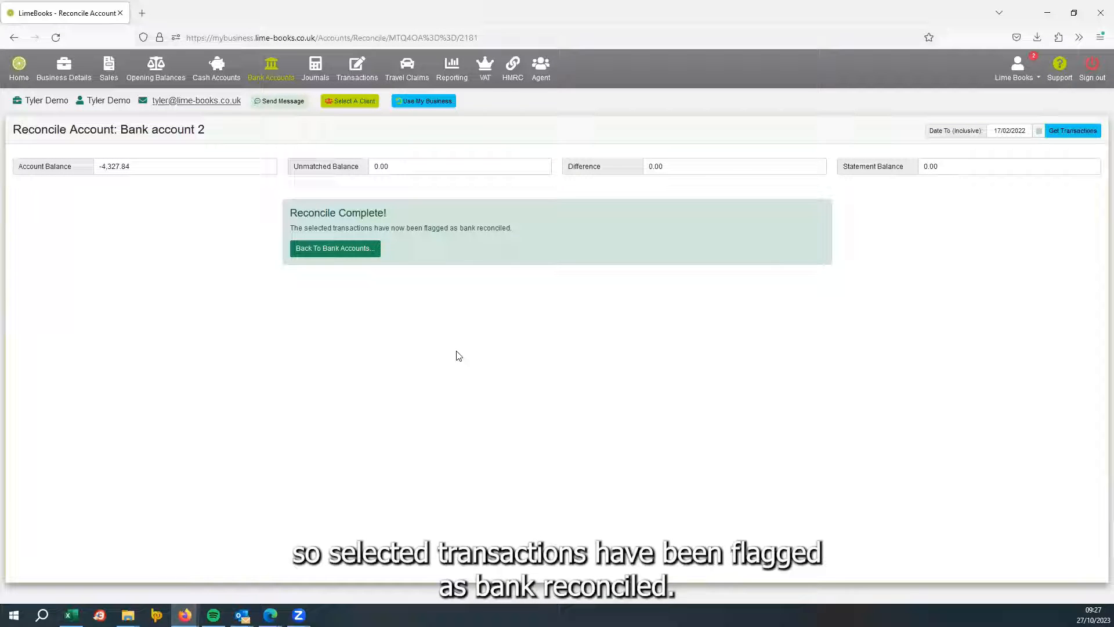
View the transaction list of Bank account 2 and check the reconciled status of its entries
click(270, 68)
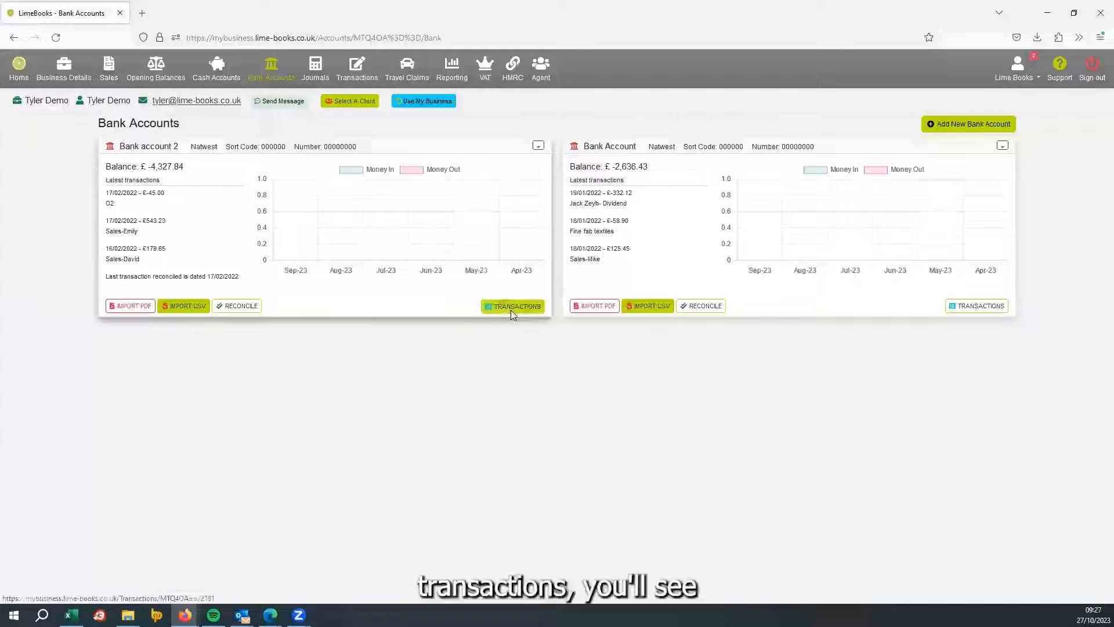
click(514, 306)
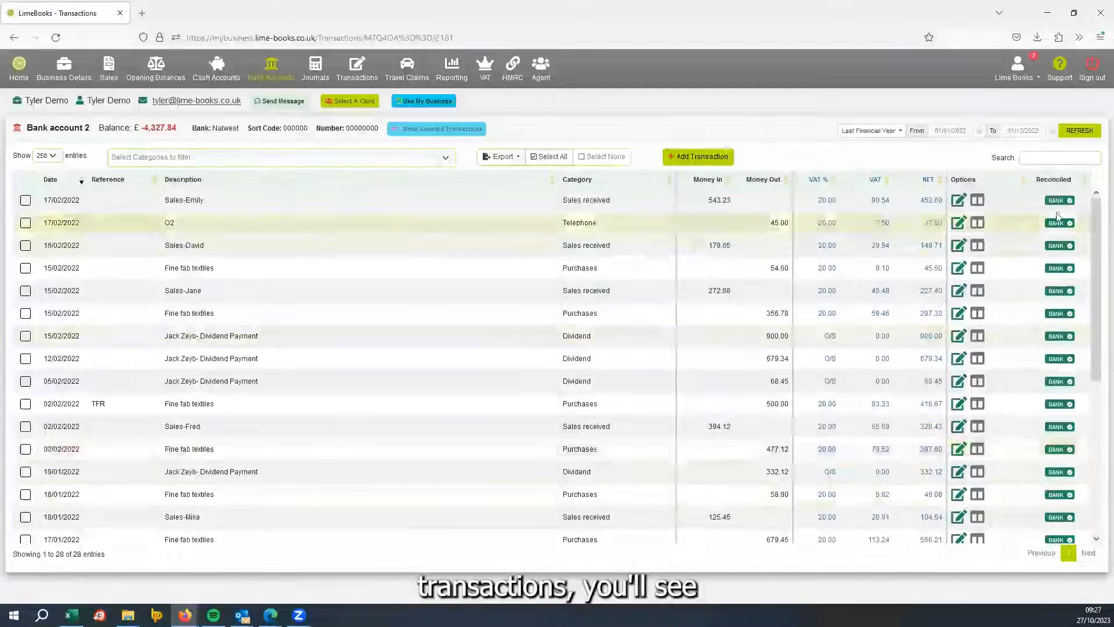
scroll(1073, 519, down, 5)
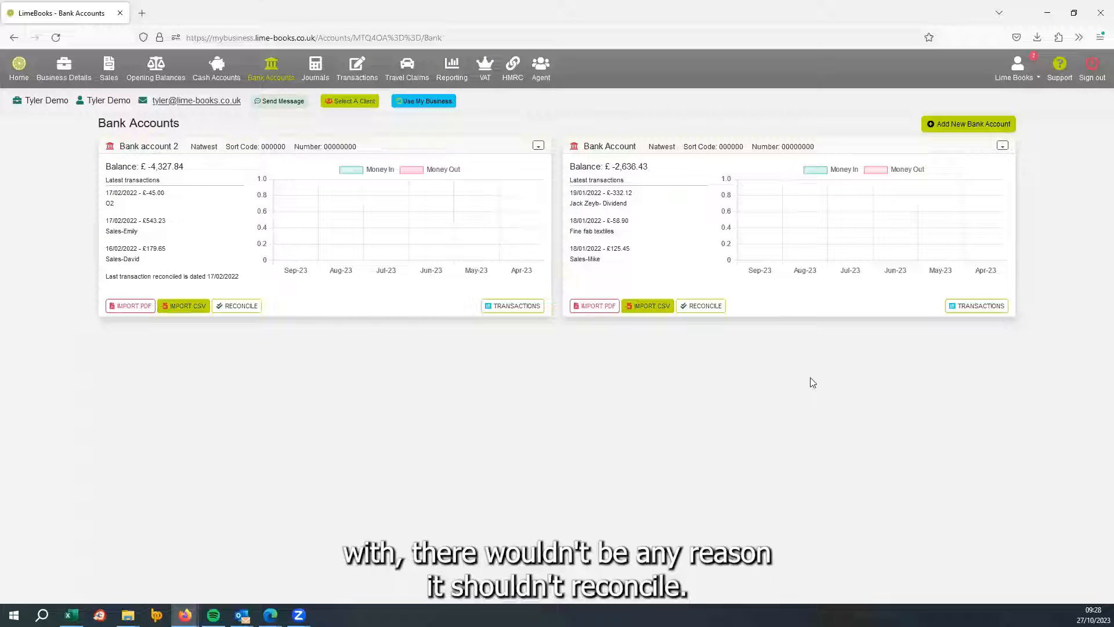
Open the reconciliation of the account named Bank Account and load its transactions up to 19/01/2022
click(713, 315)
triple_click(1007, 132)
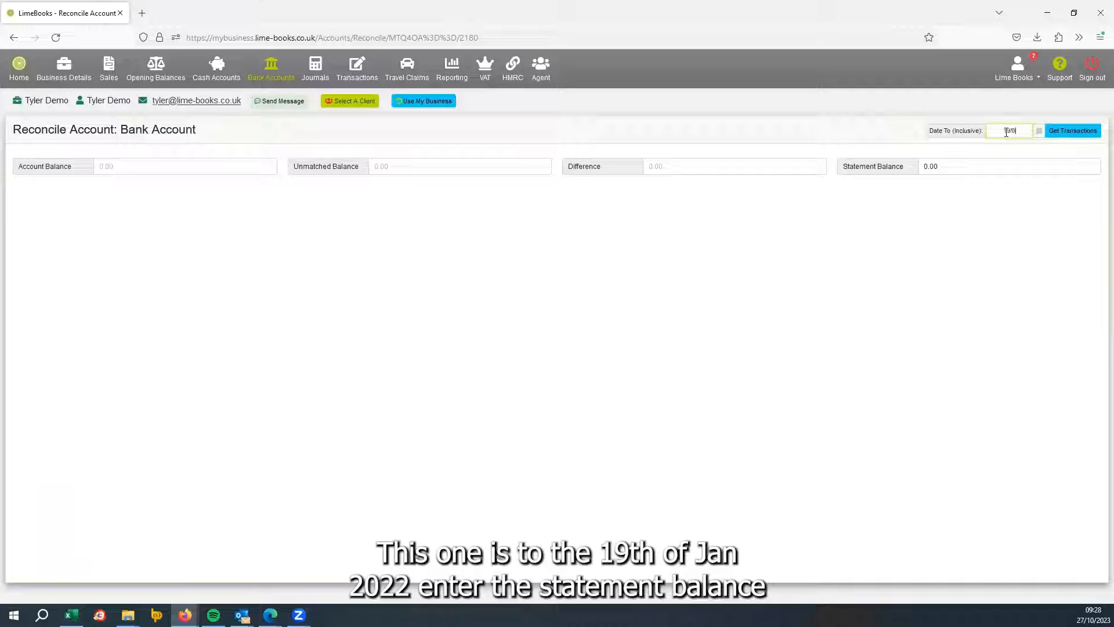
click(1073, 131)
Enter a statement balance of -2636.43, reconcile all loaded transactions of Bank Account and return to the accounts overview
drag(943, 167, 882, 180)
text(-2636.43)
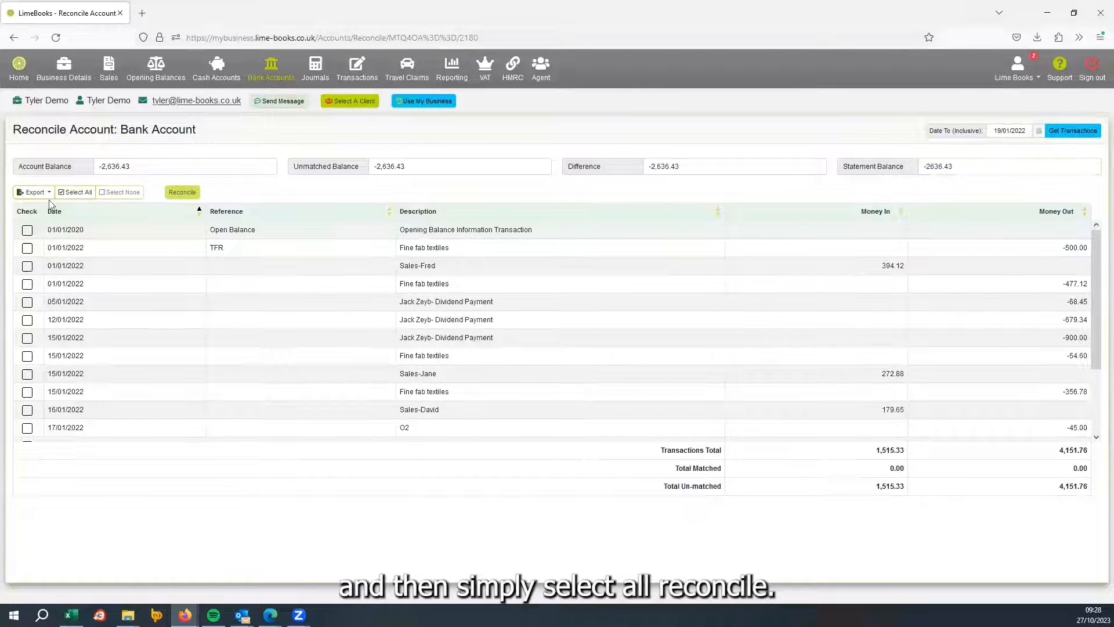
click(76, 192)
click(184, 193)
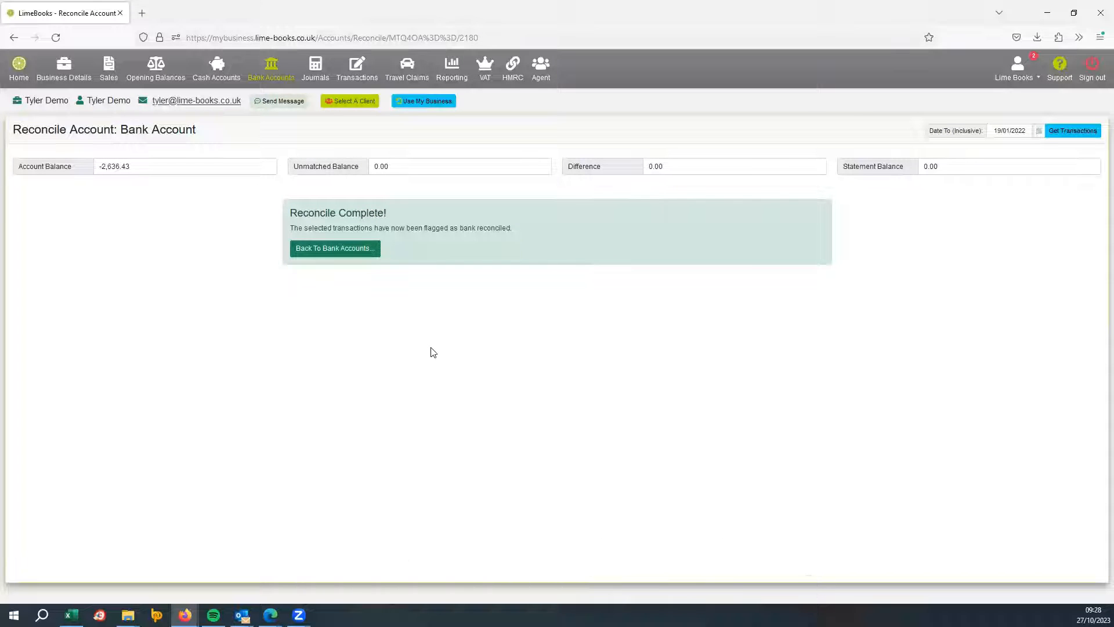
click(276, 82)
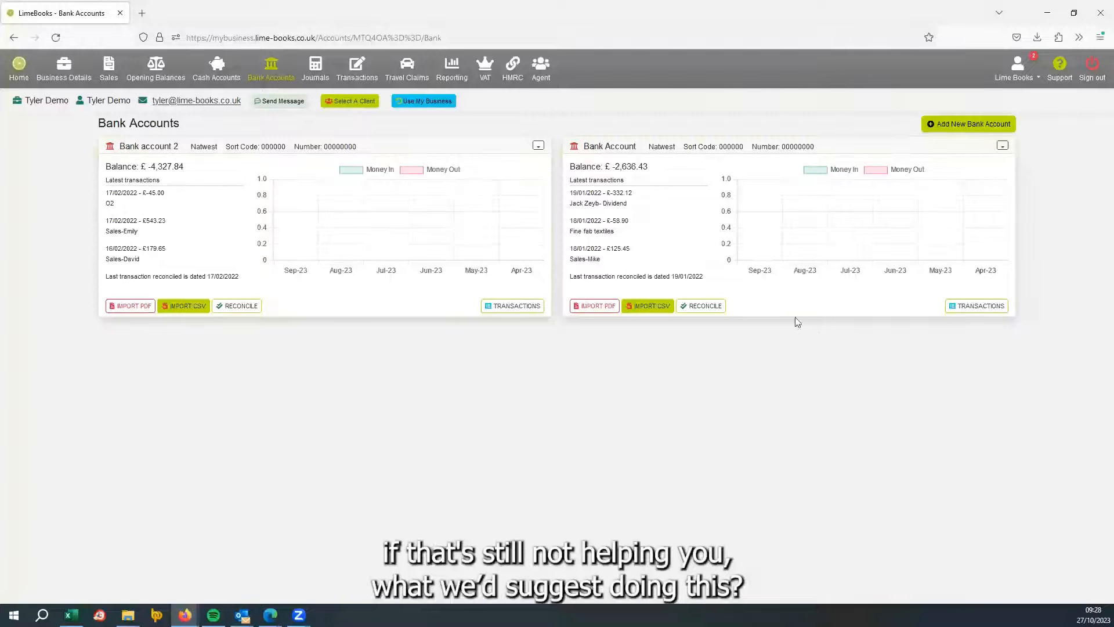
Generate a Running Balance Report for Bank Account covering the last financial year
click(452, 69)
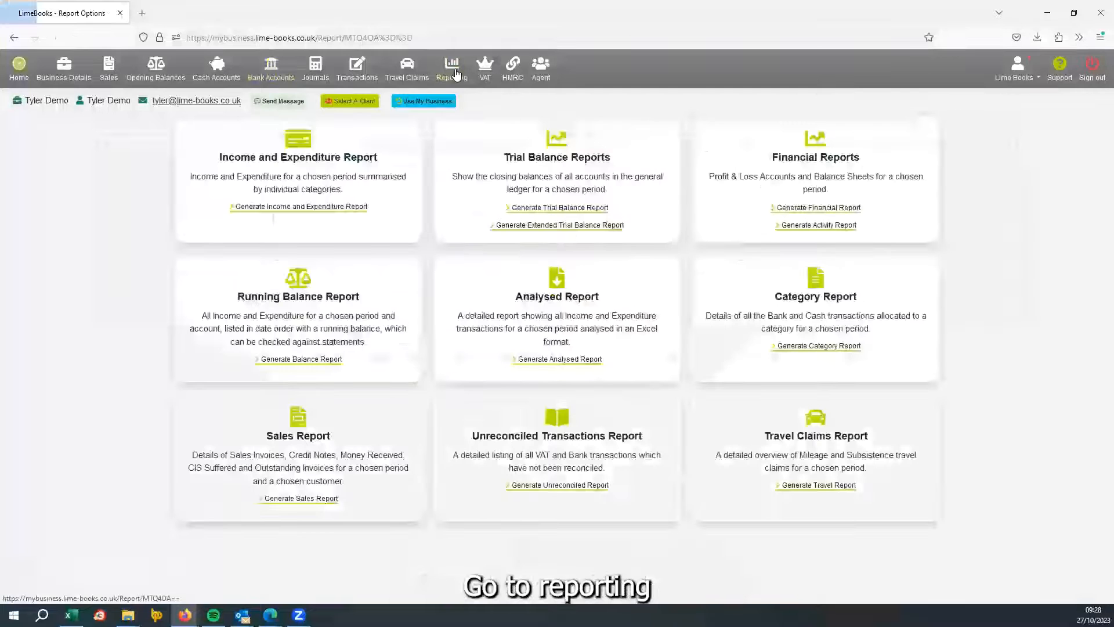
click(295, 359)
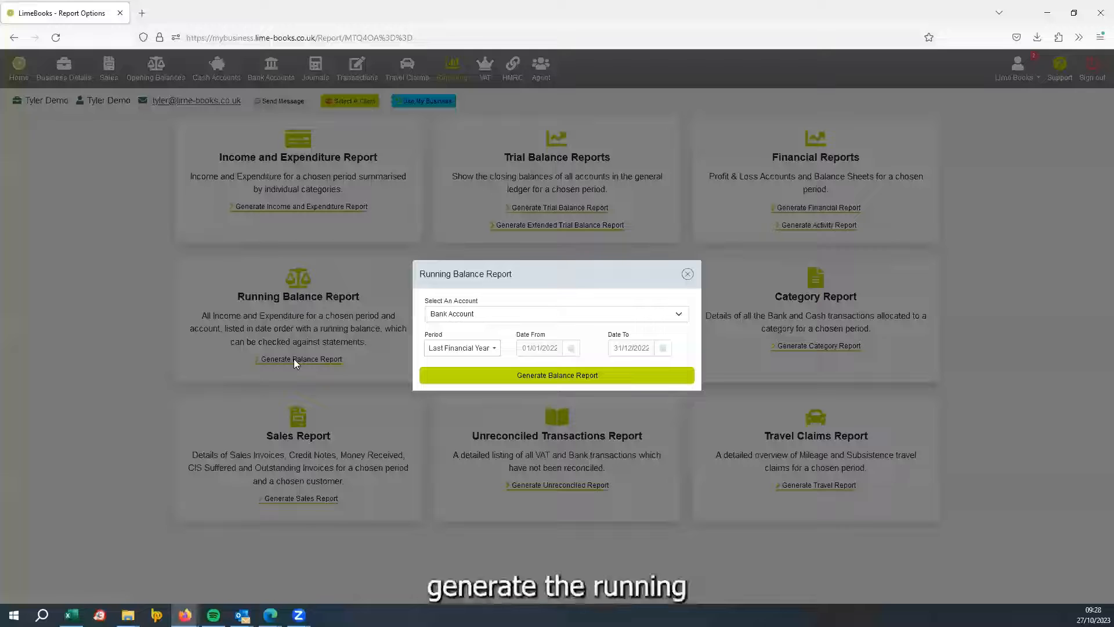
click(531, 318)
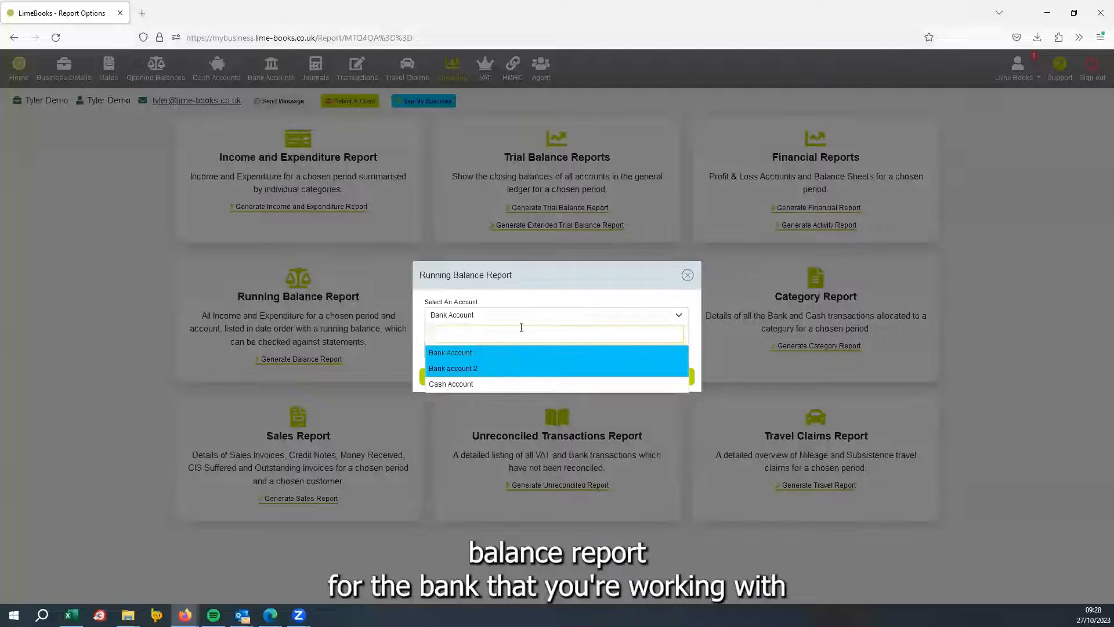
click(515, 360)
click(469, 350)
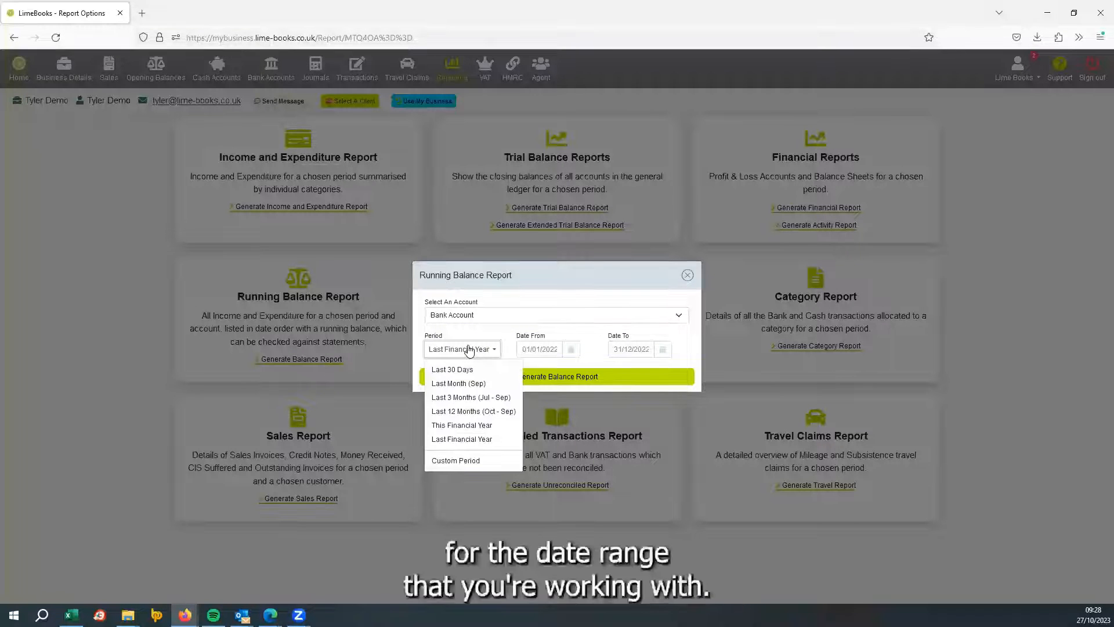
click(469, 350)
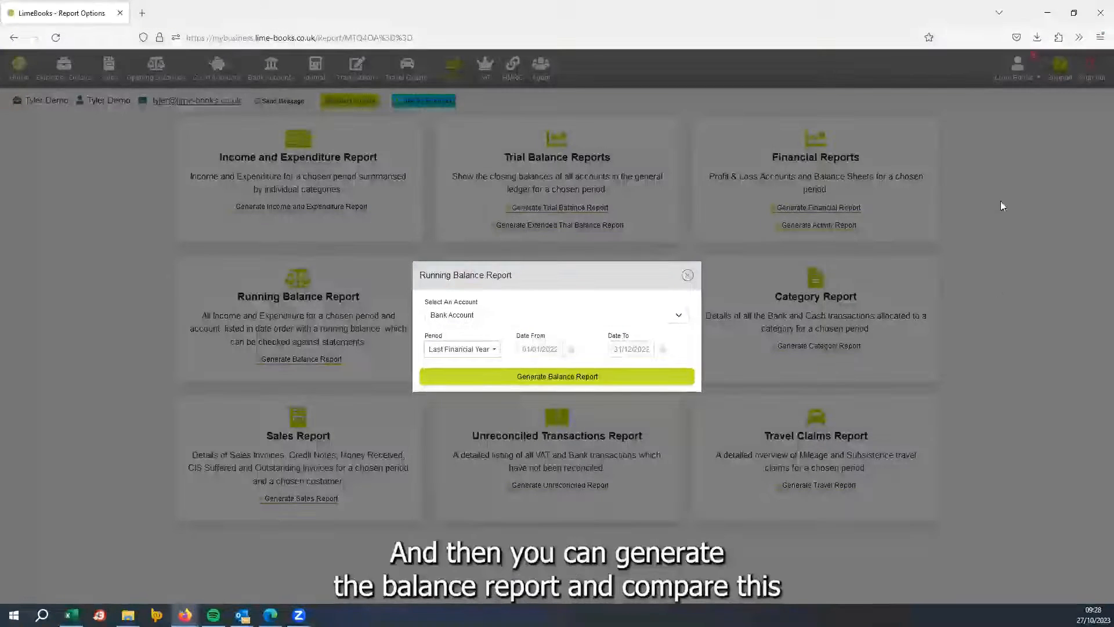
click(577, 376)
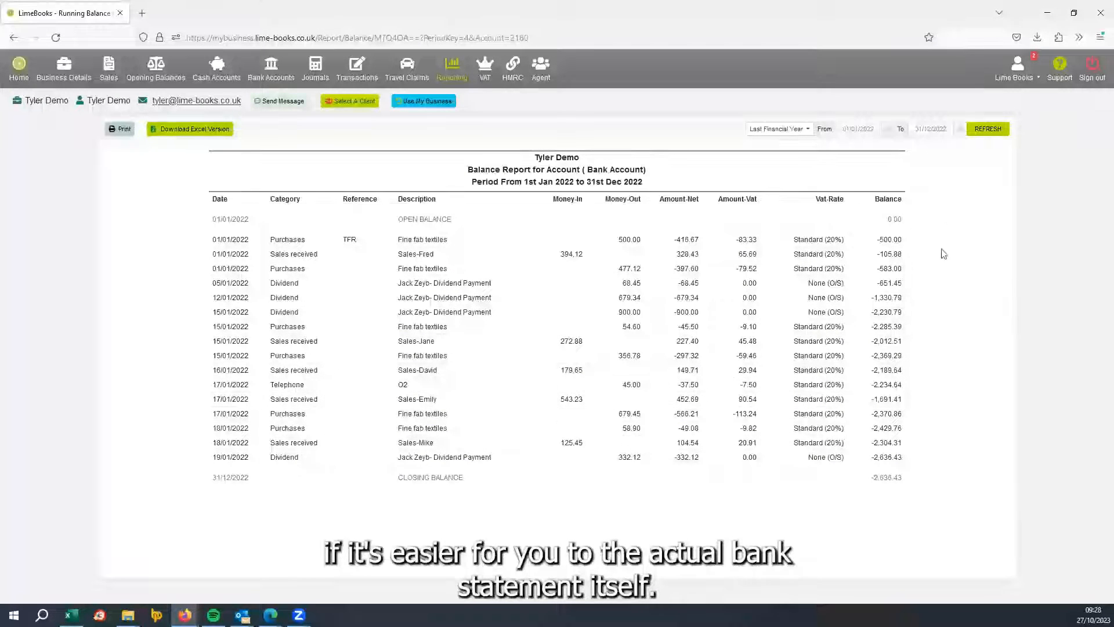
Go back to the bank accounts and open the reconciliation page for Bank Account
click(277, 85)
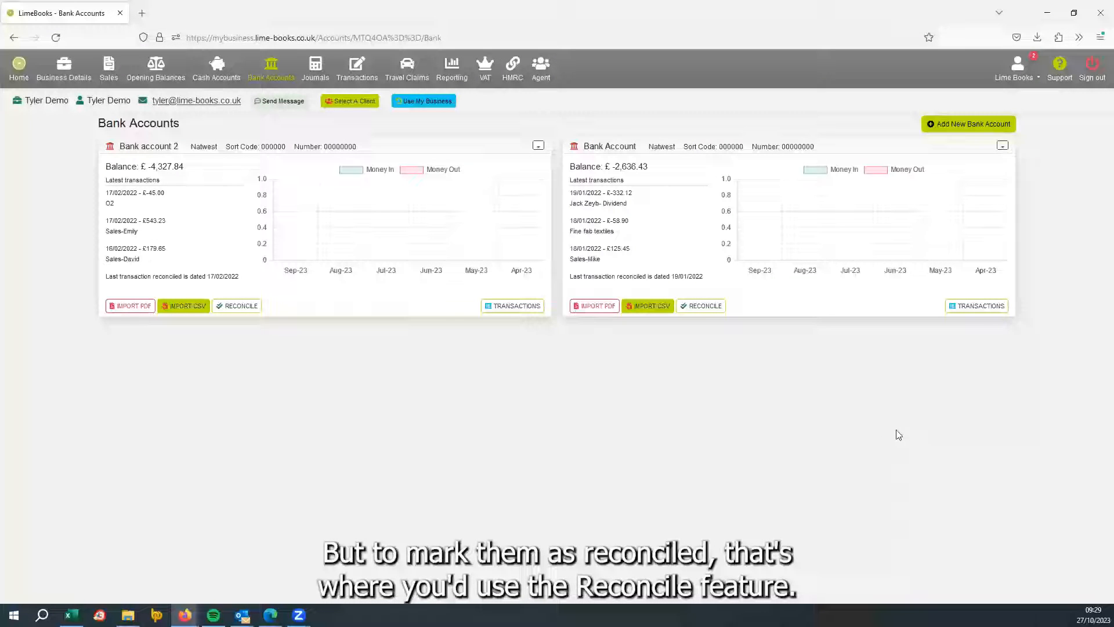
click(699, 312)
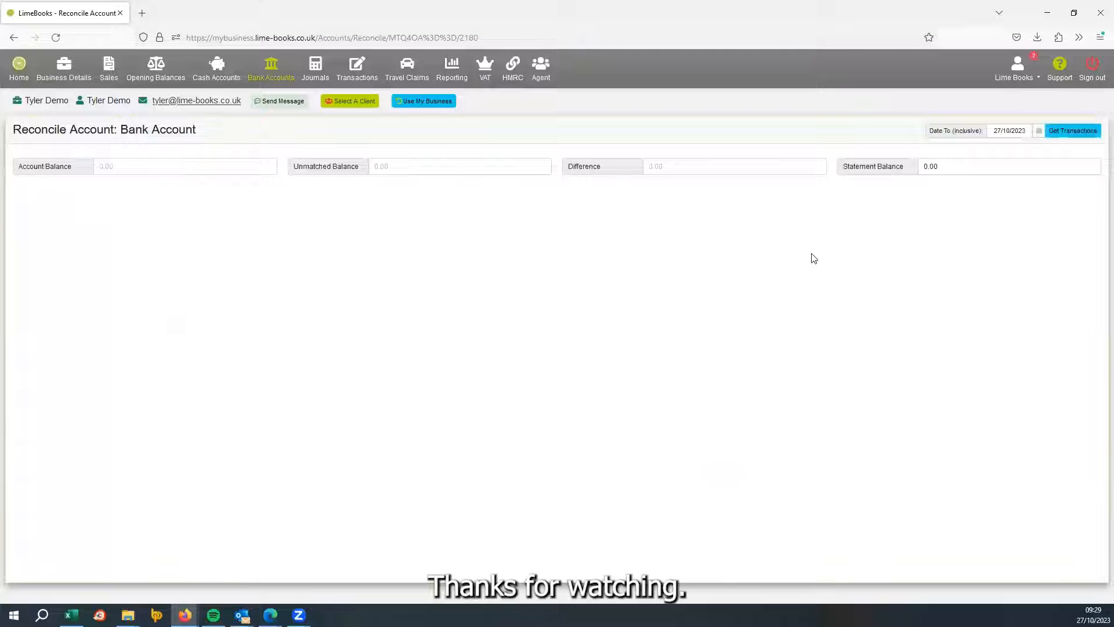